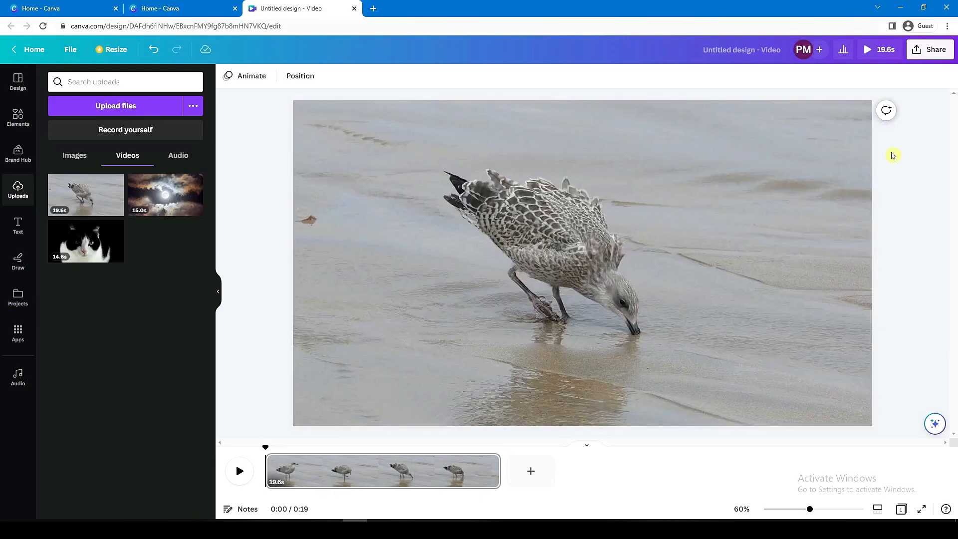
- Download the bird video design as a PNG image
click(940, 52)
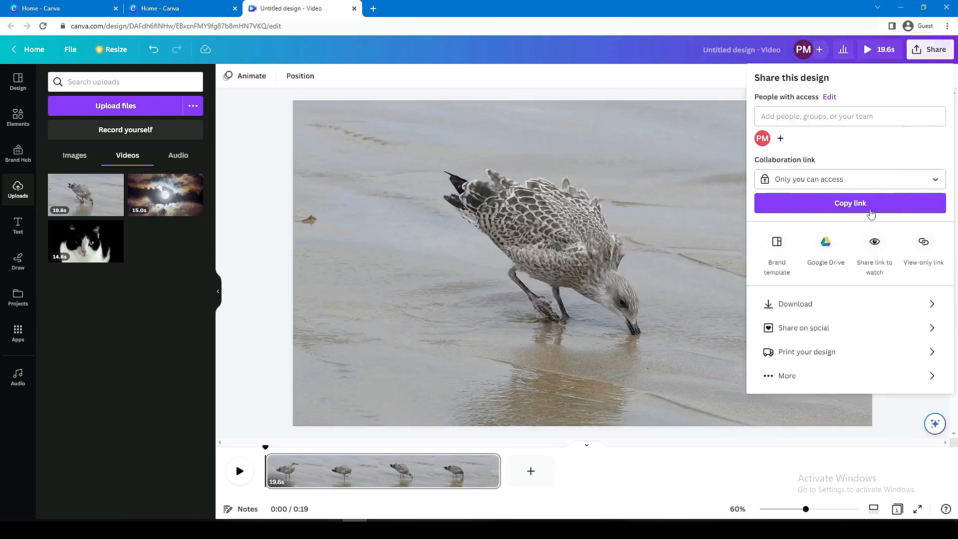
click(821, 305)
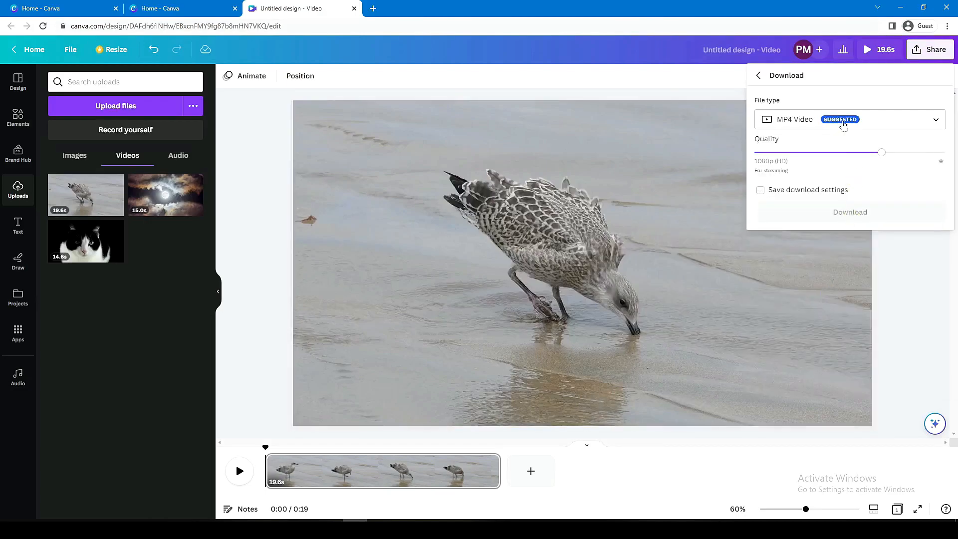
click(842, 123)
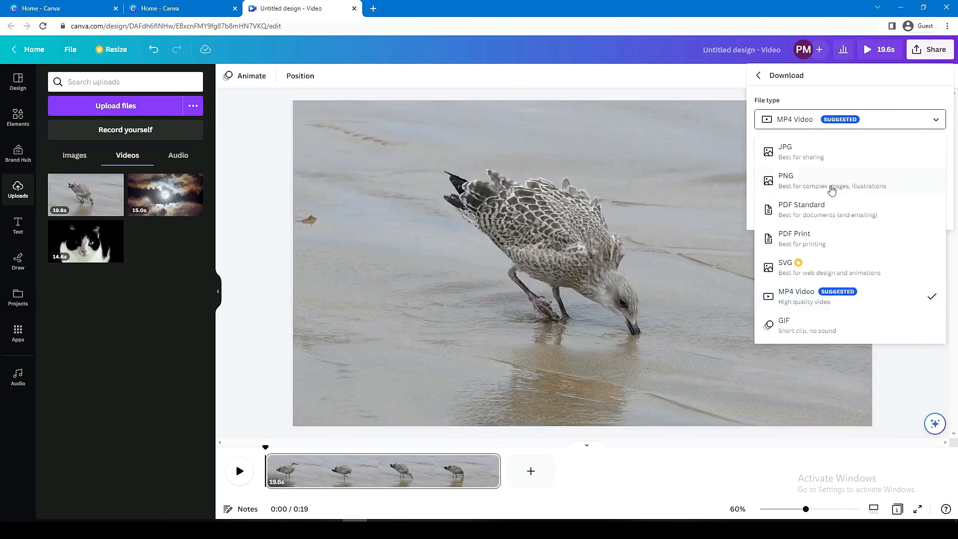
click(831, 185)
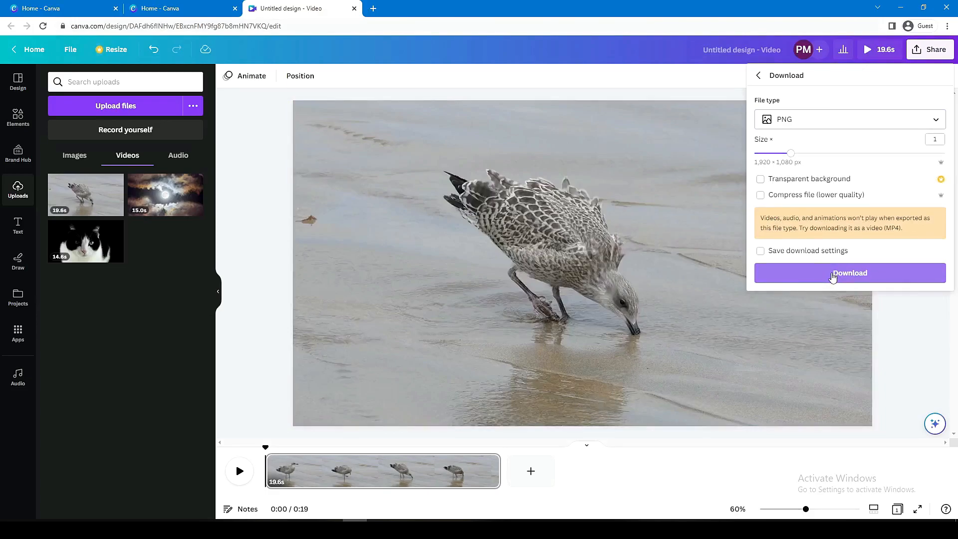
click(833, 276)
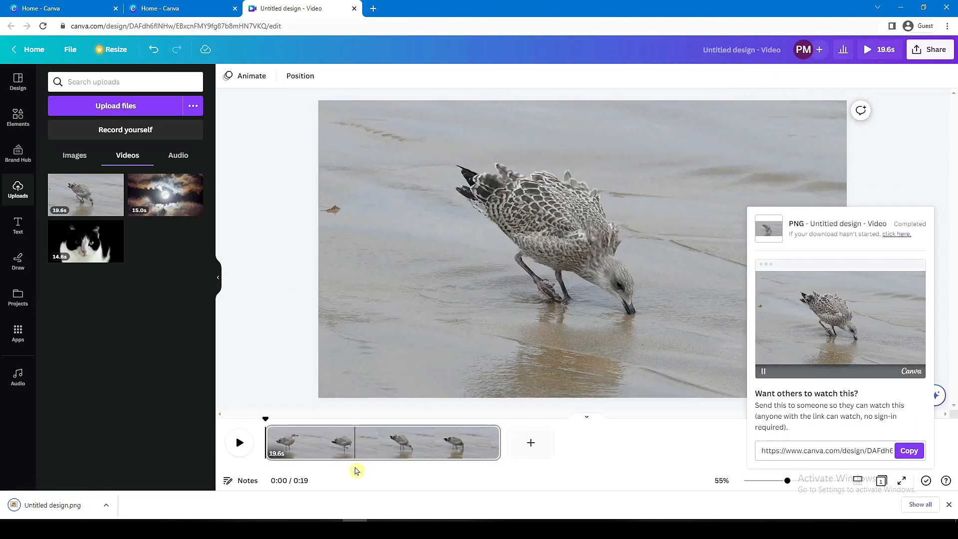
- Remove the bird video from the page and upload the downloaded Untitled design.png to the image uploads
click(402, 457)
key(Delete)
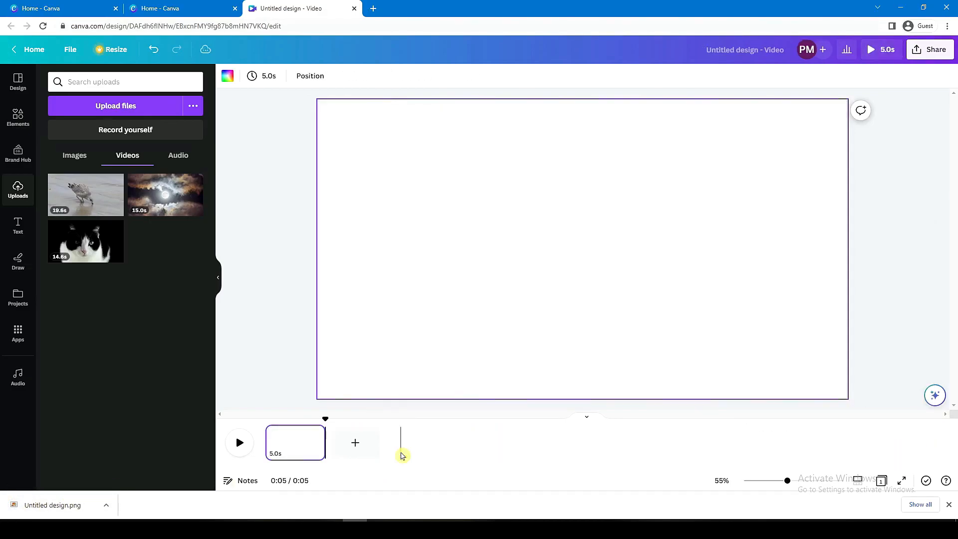
click(75, 156)
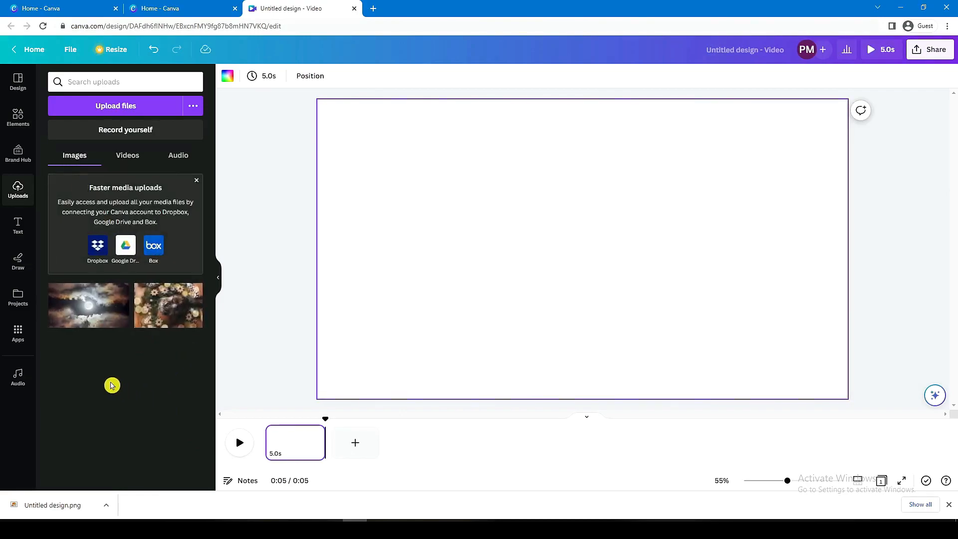
right_click(52, 499)
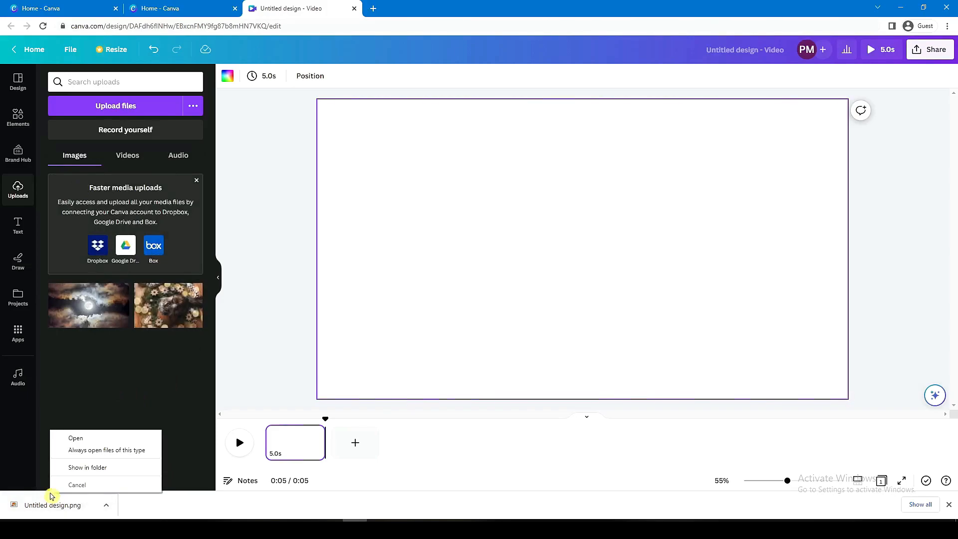
click(72, 468)
drag(319, 239, 129, 363)
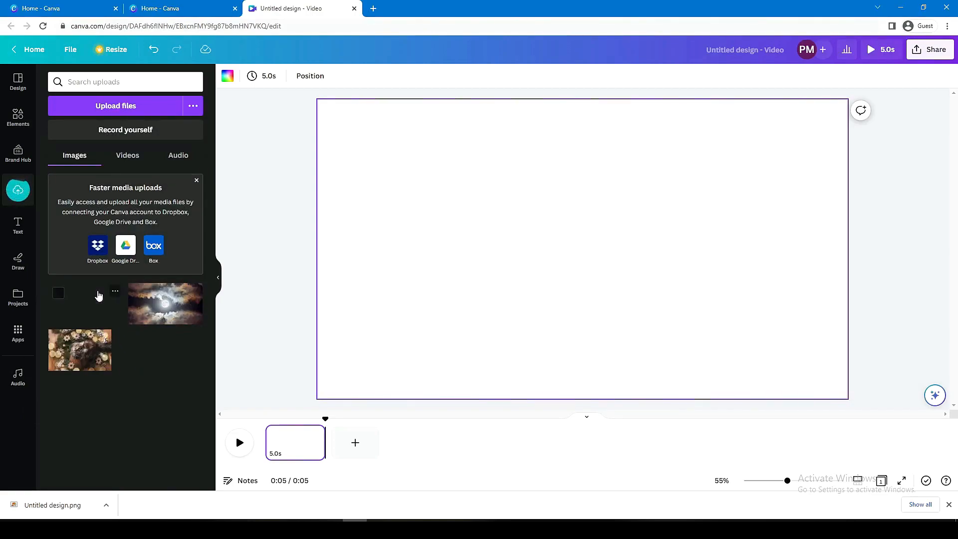
- Fill the empty page with the uploaded bird image as its background and set the image's Blur to 16
drag(98, 296, 290, 446)
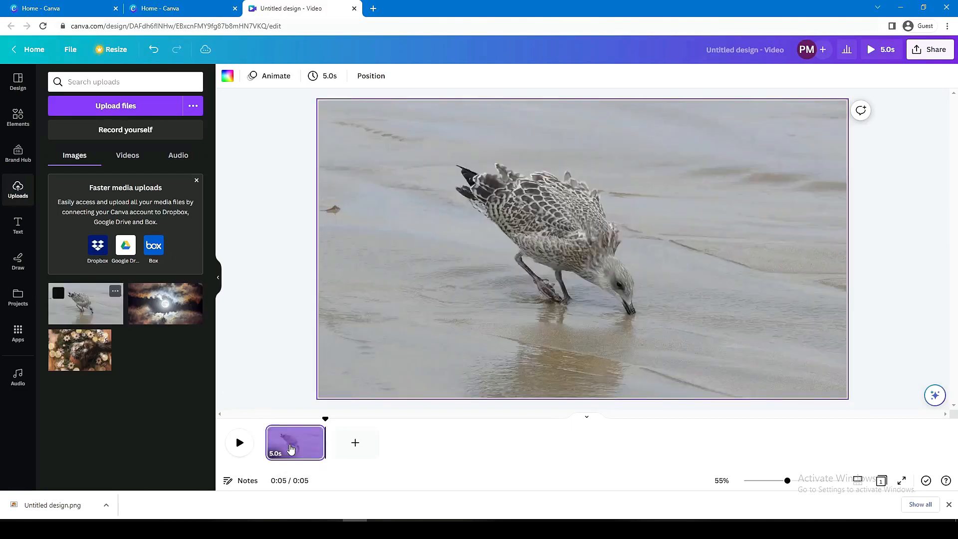
click(625, 267)
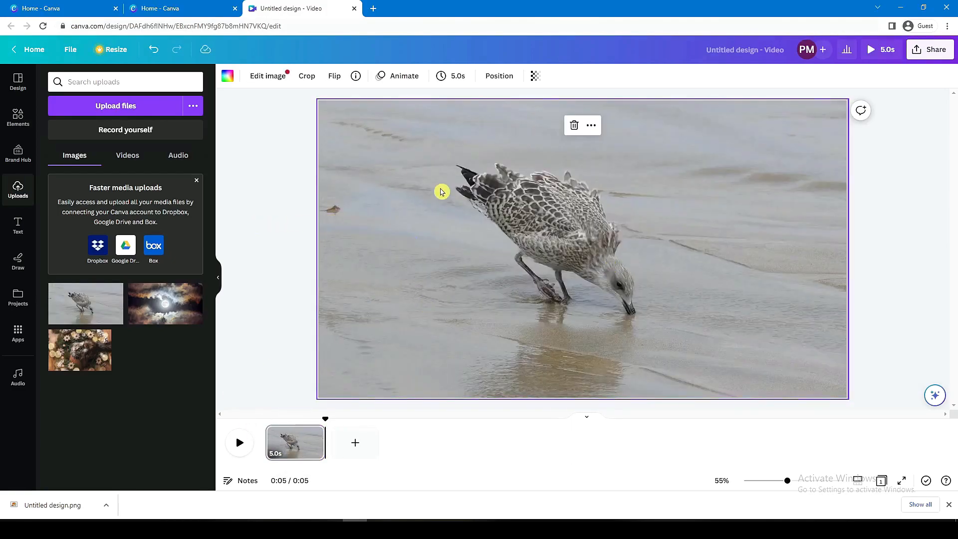
click(269, 76)
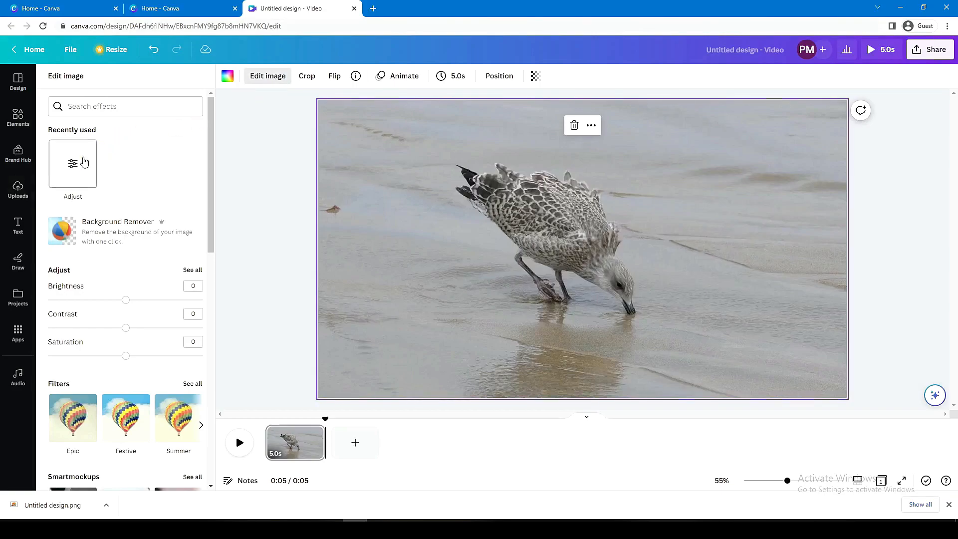
click(97, 174)
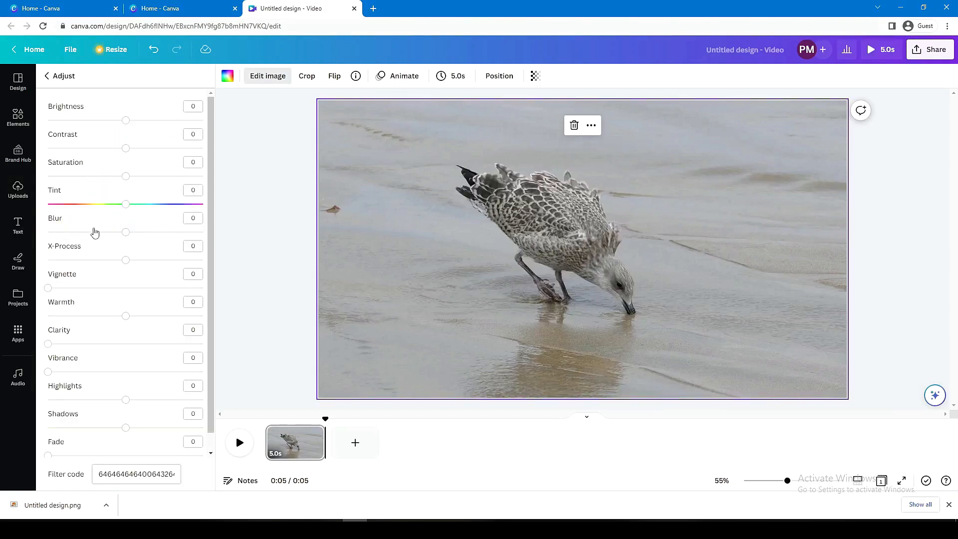
drag(128, 235, 139, 236)
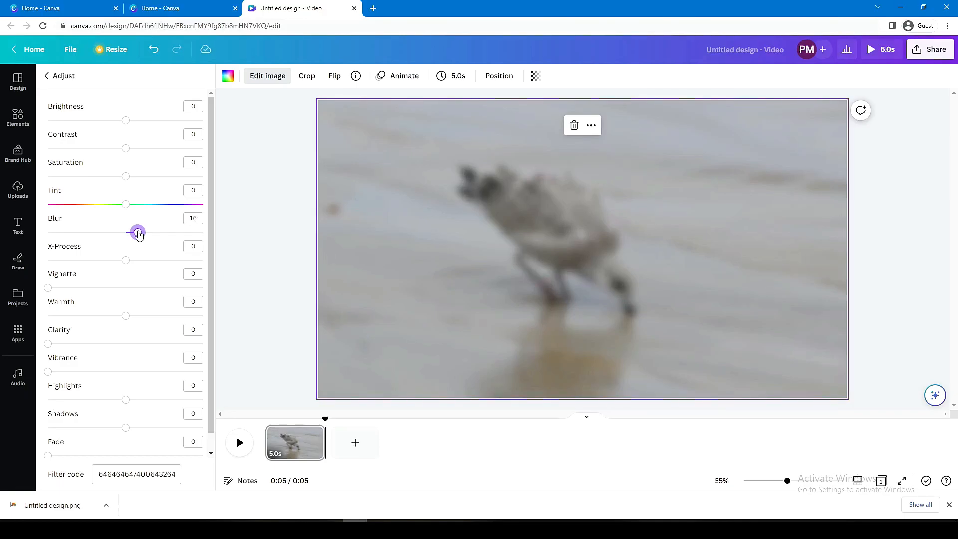
click(304, 216)
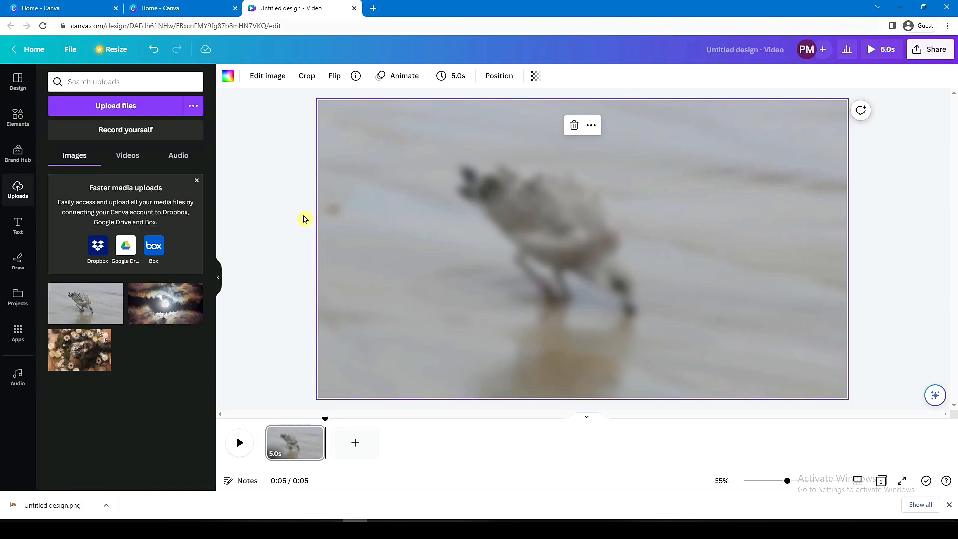
- Add the 19.6 s bird video on top of the blurred background and enlarge it to cover the whole page
click(140, 156)
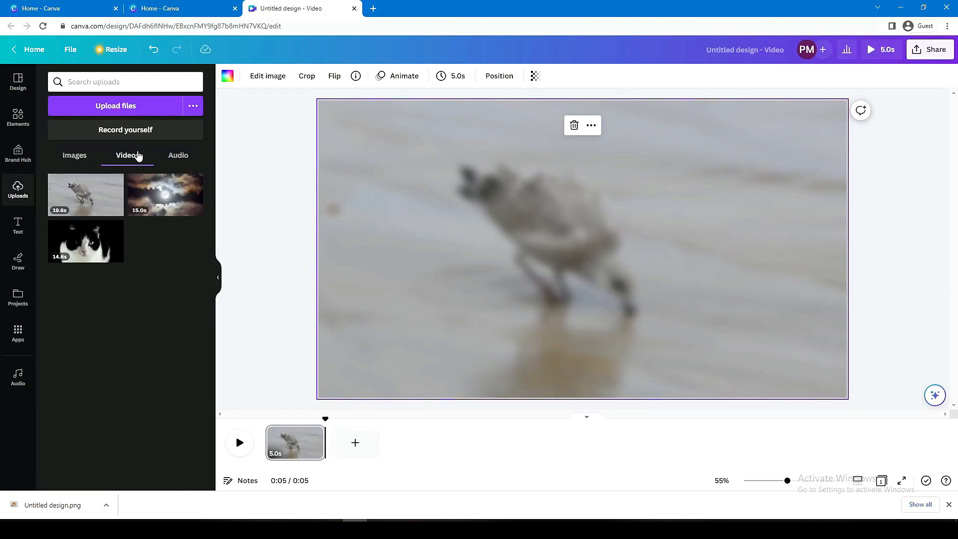
drag(94, 191, 433, 143)
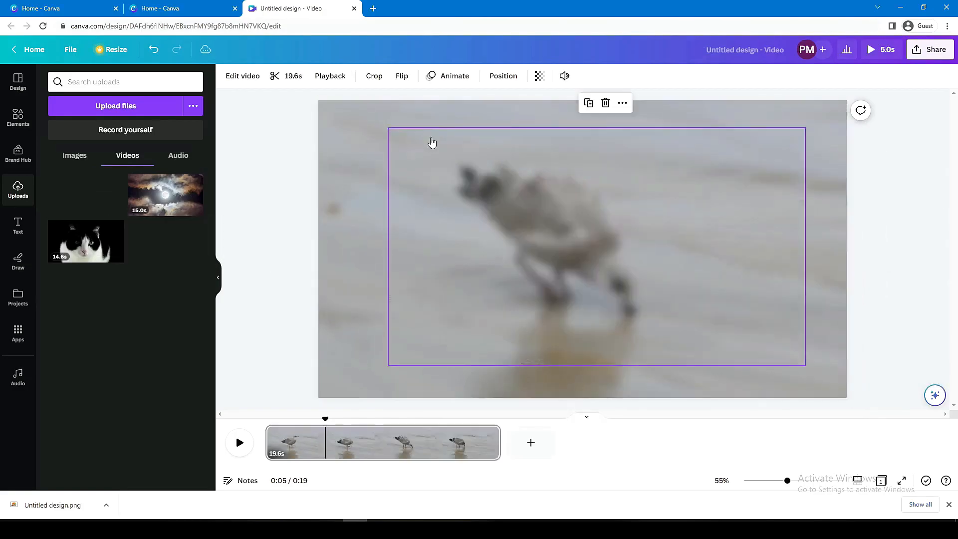
drag(670, 193, 606, 166)
drag(736, 337, 869, 367)
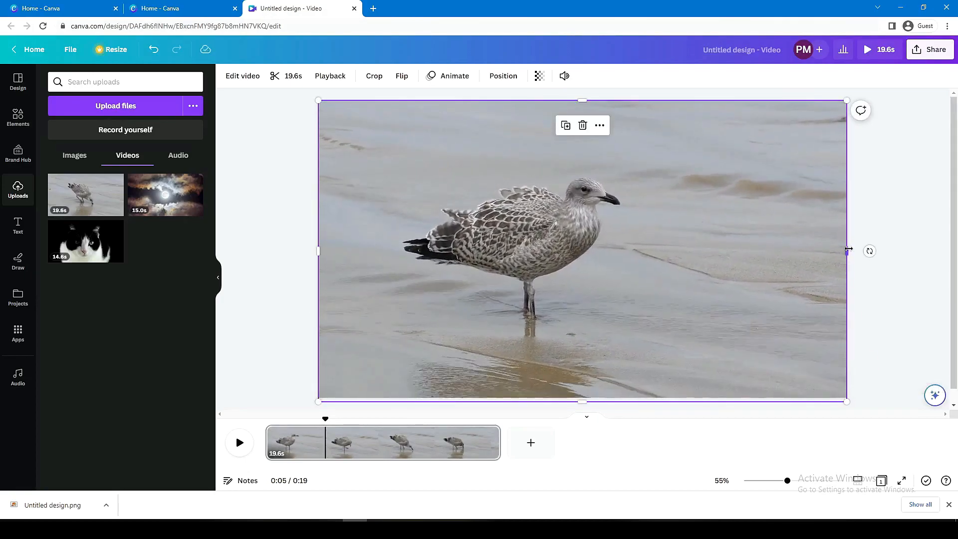
- Crop both sides of the bird video to a narrower frame and centre it horizontally on the blurred background
drag(849, 249, 640, 251)
click(491, 249)
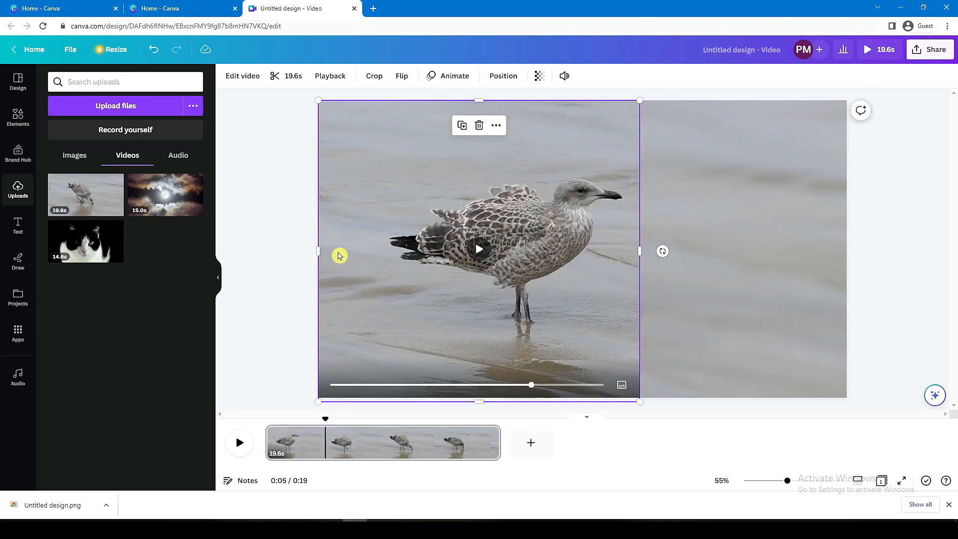
drag(318, 251, 383, 250)
drag(566, 318, 637, 320)
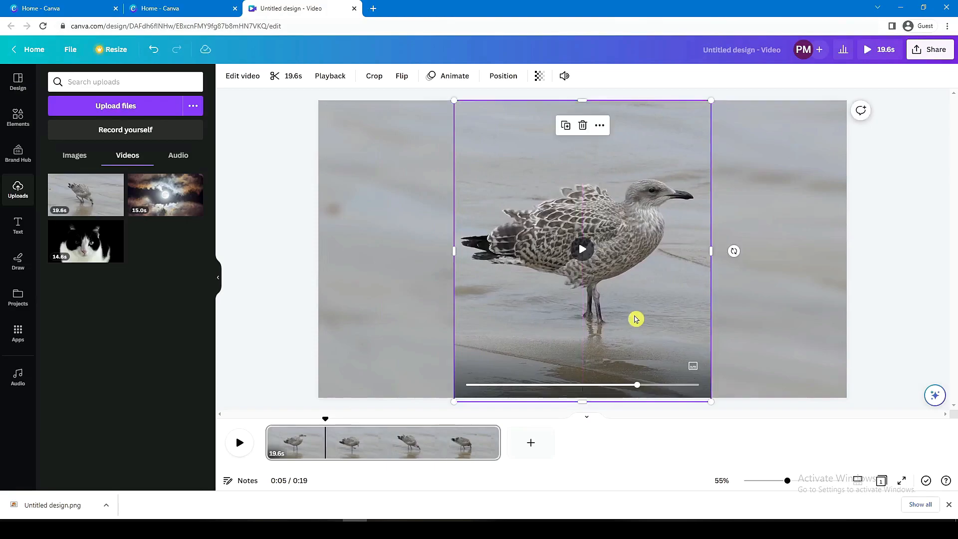
click(728, 313)
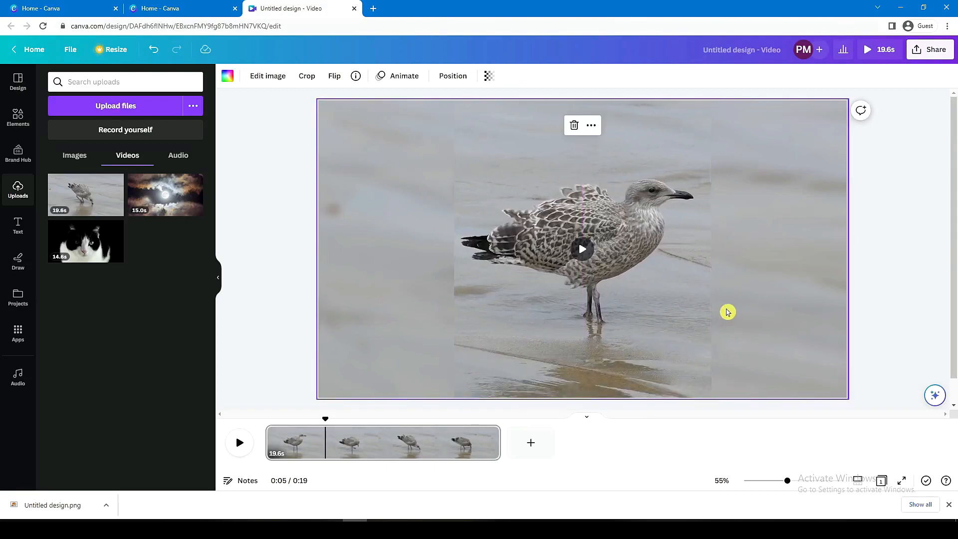
- Add the thin straight shadow graphic from an elements search for "shadow" and stand it vertically along the video's right edge
click(19, 126)
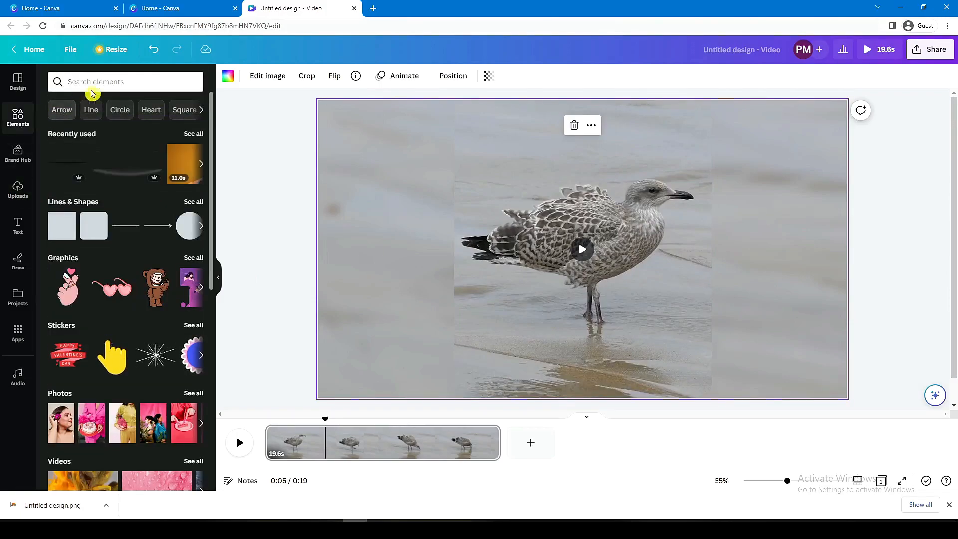
click(94, 85)
text(shadow)
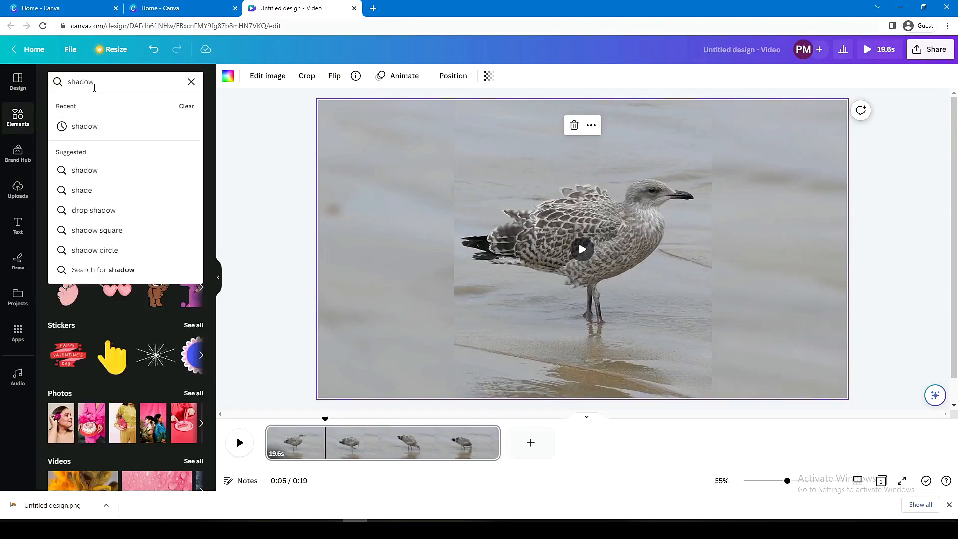
click(73, 126)
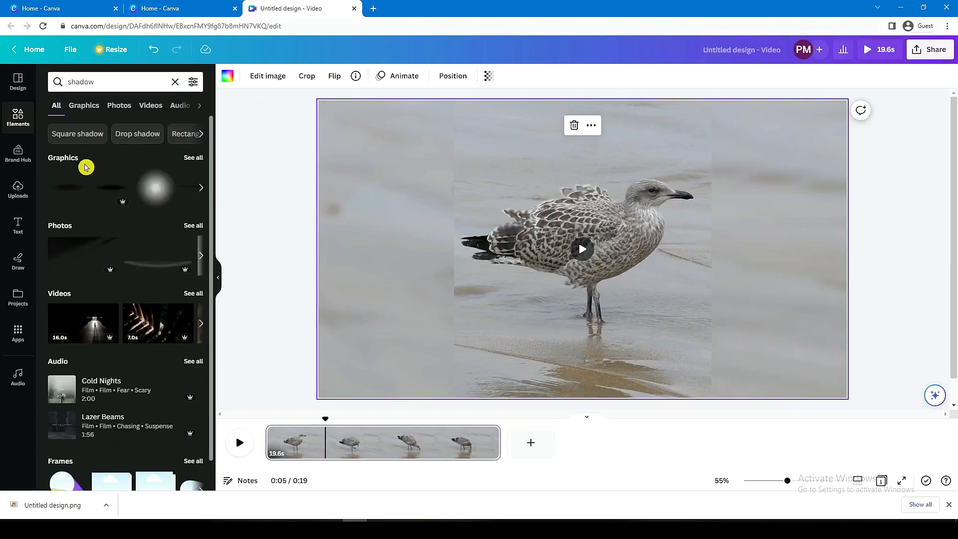
click(194, 158)
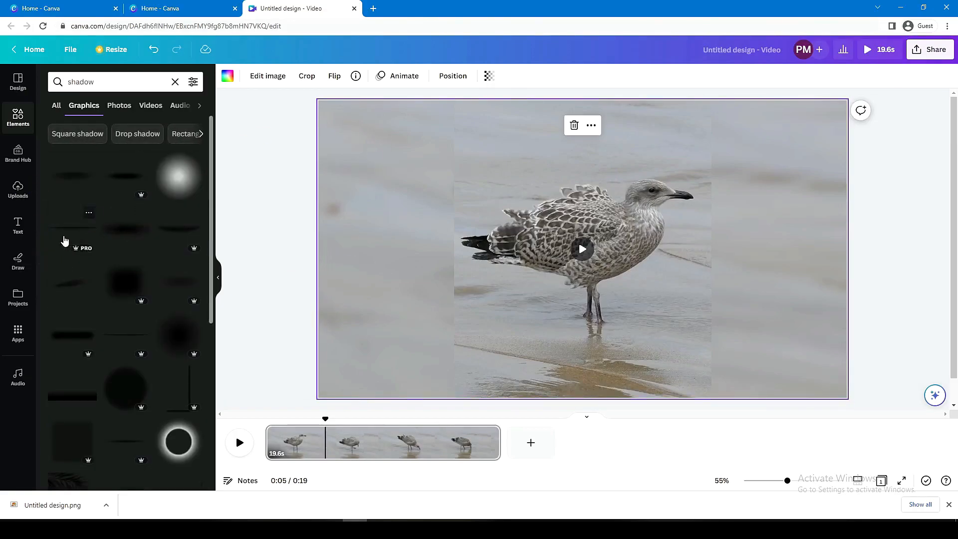
click(71, 235)
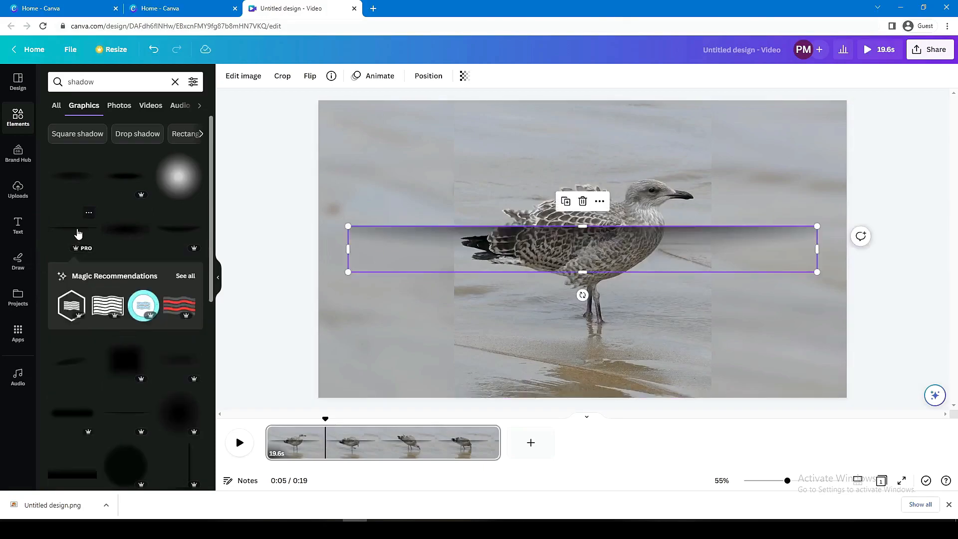
drag(582, 295, 684, 248)
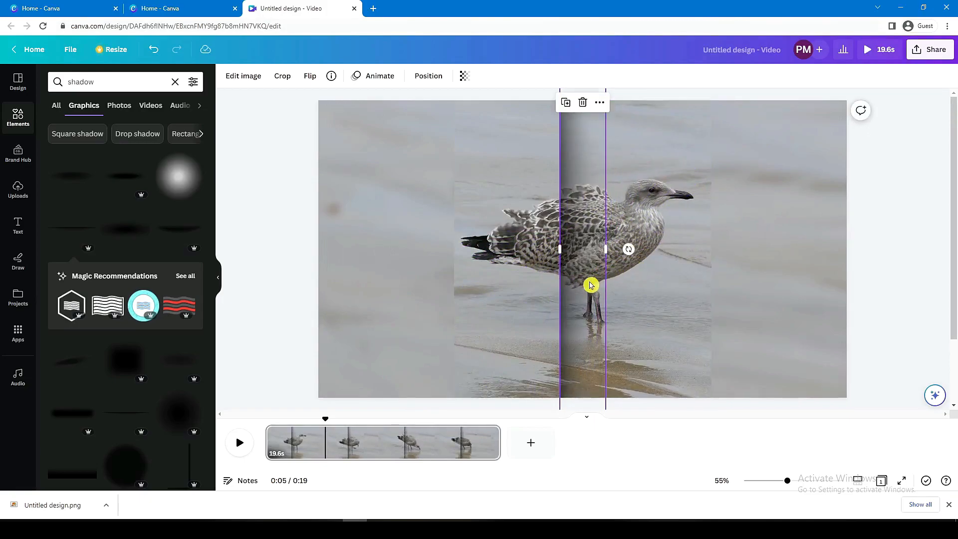
drag(590, 282, 714, 276)
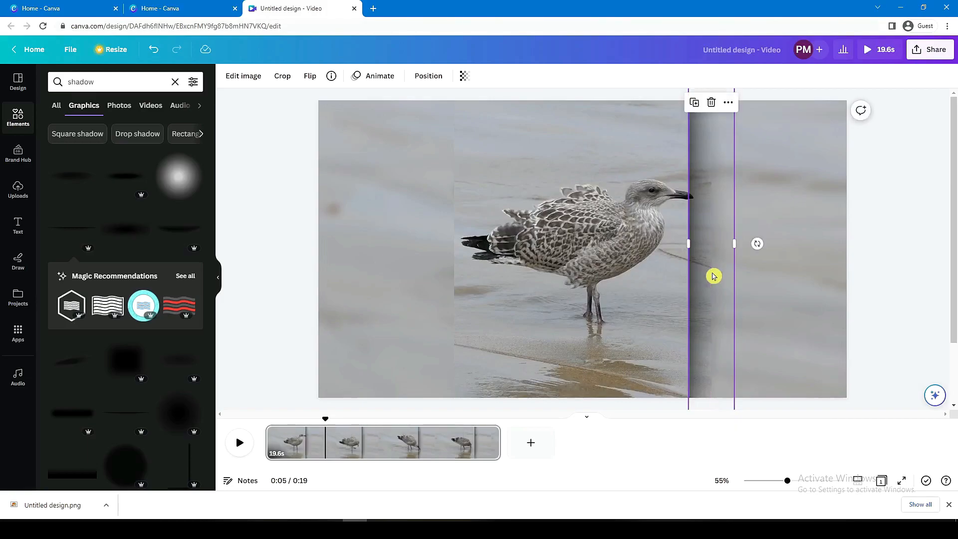
- Duplicate the vertical shadow, move the copy to the video's left edge and flip it vertically so it faces outward
click(694, 105)
drag(727, 207, 464, 207)
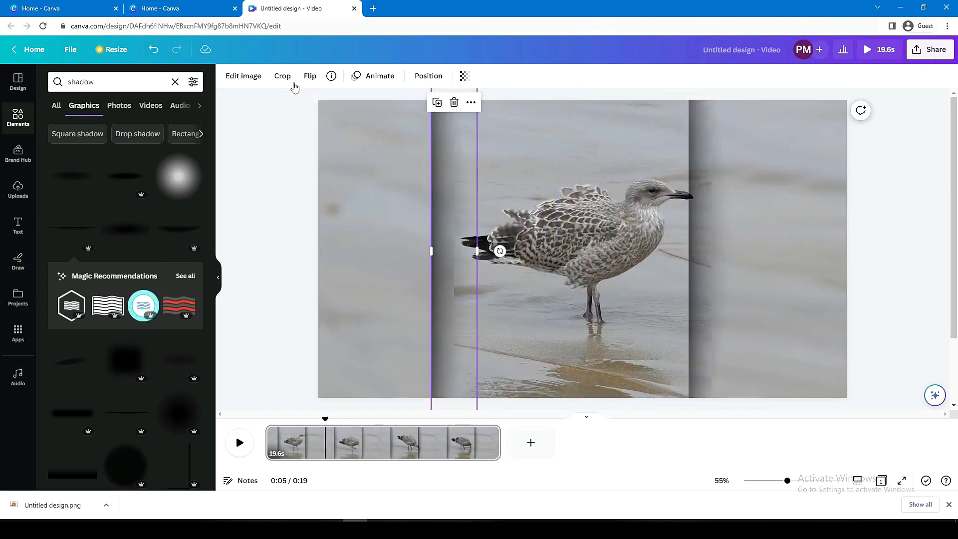
click(308, 79)
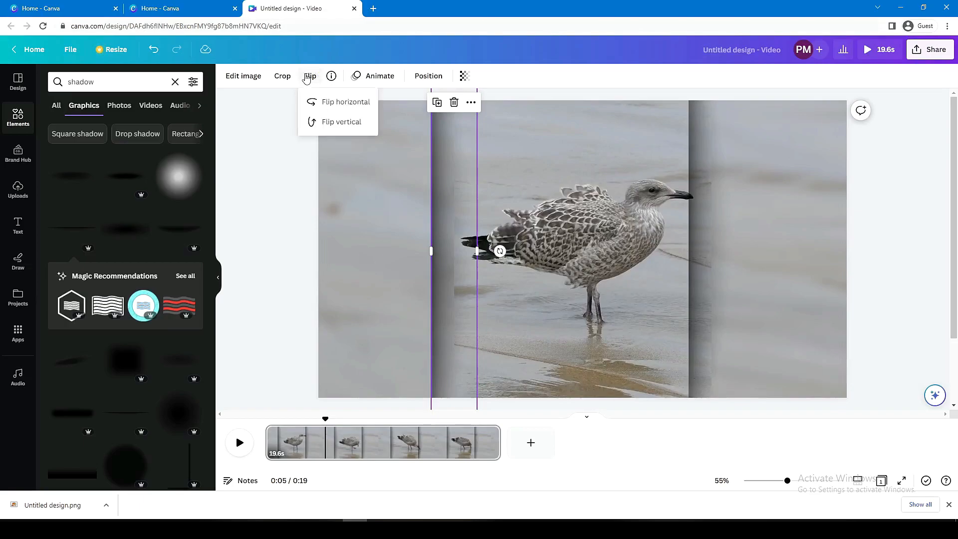
click(342, 125)
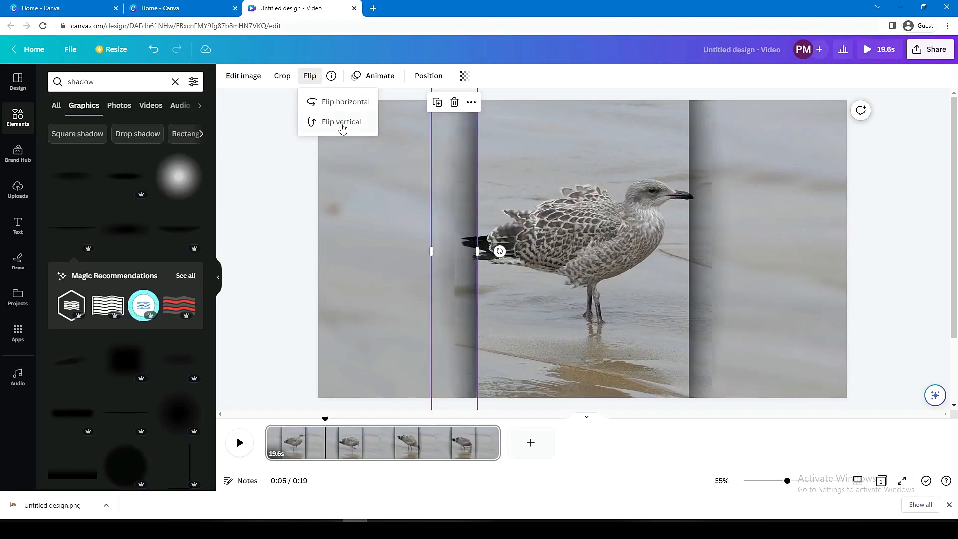
click(451, 294)
- Send the shadow at the video's right edge backward, behind the bird video
drag(451, 295, 700, 289)
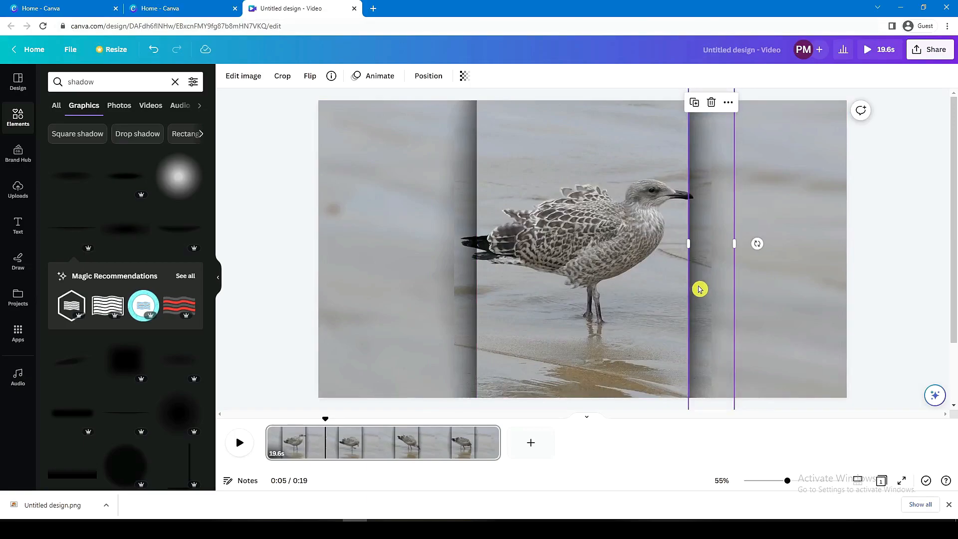
right_click(699, 289)
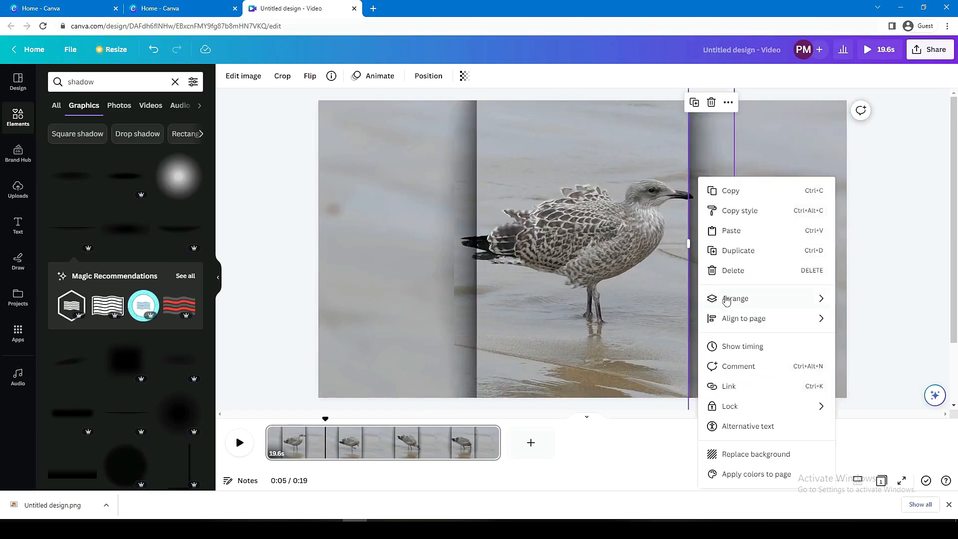
mouse_move(817, 299)
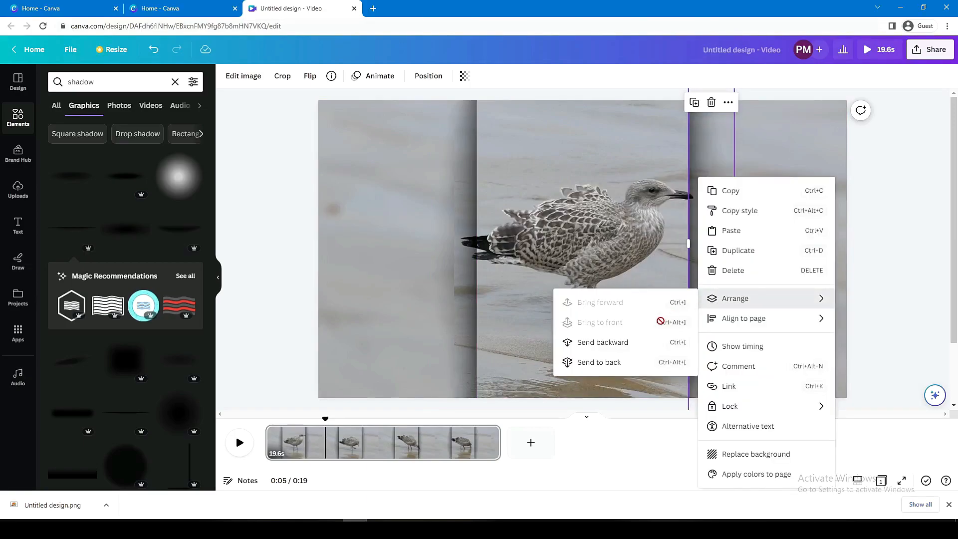
click(647, 345)
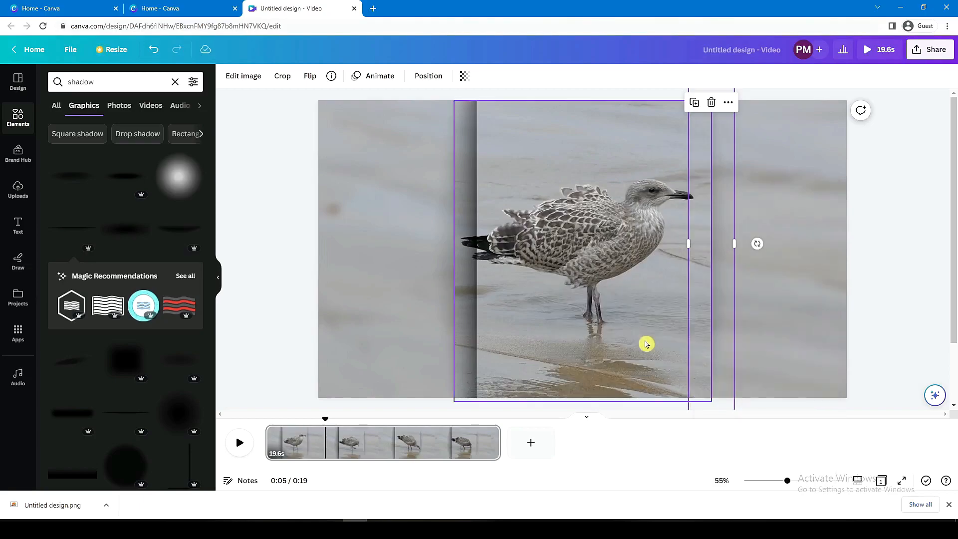
- Send the shadow at the bird video's left edge backward, behind the video
click(464, 293)
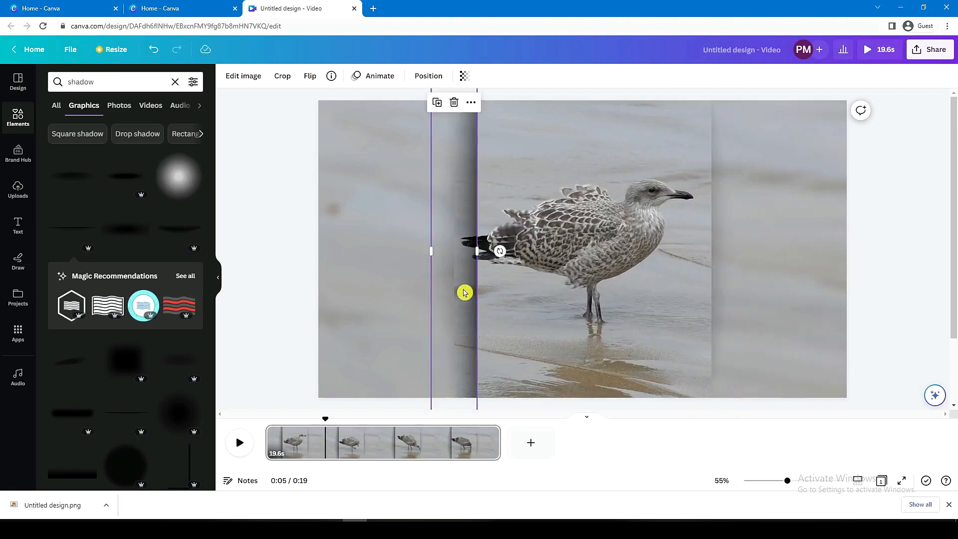
right_click(460, 200)
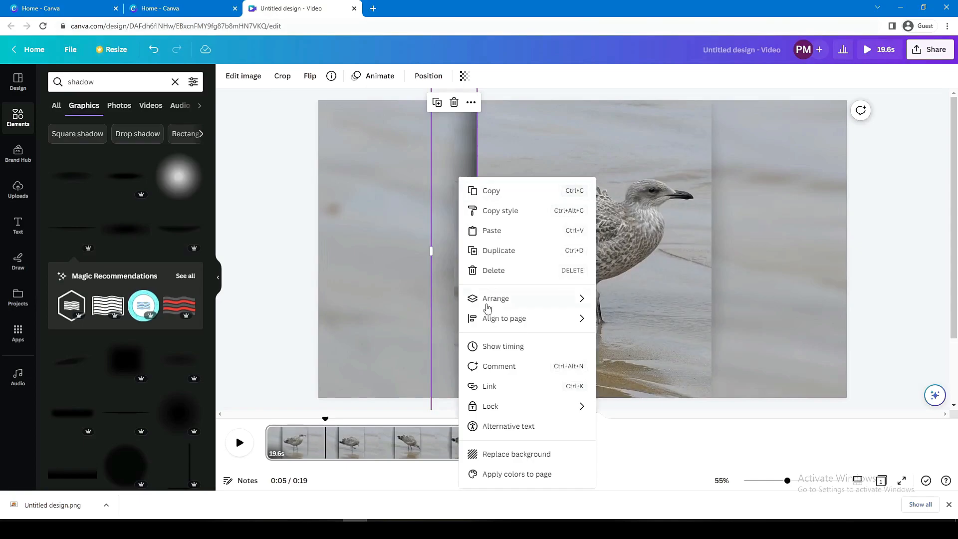
mouse_move(488, 310)
click(646, 344)
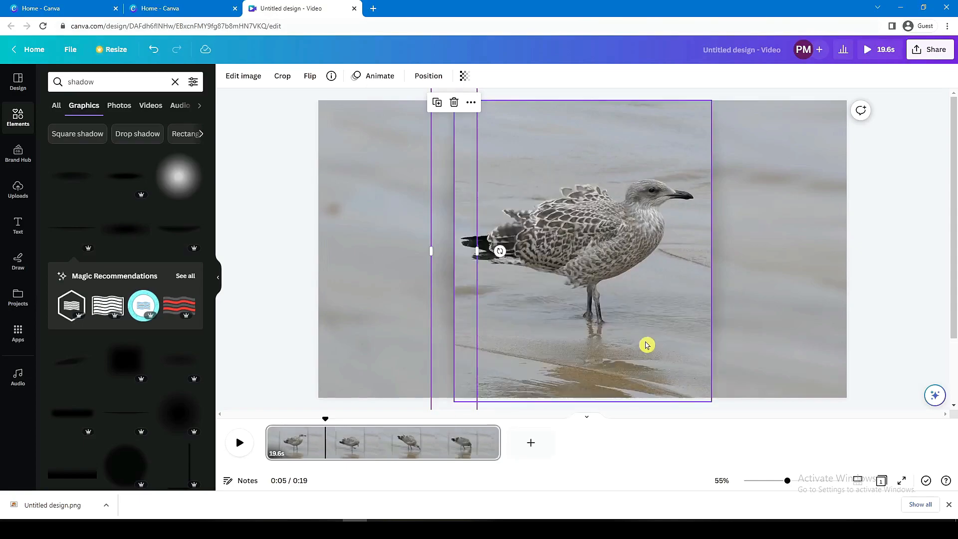
- Nudge both shadows slightly outward from the bird video's side edges, and play the video to check the effect
click(724, 299)
drag(725, 299, 434, 318)
drag(728, 312, 732, 312)
drag(451, 304, 447, 301)
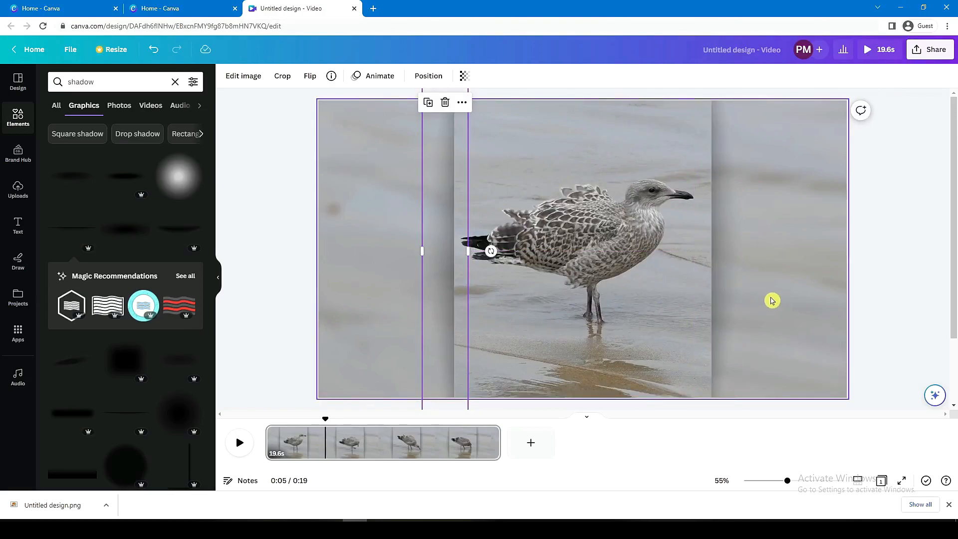
click(773, 299)
drag(727, 290, 731, 289)
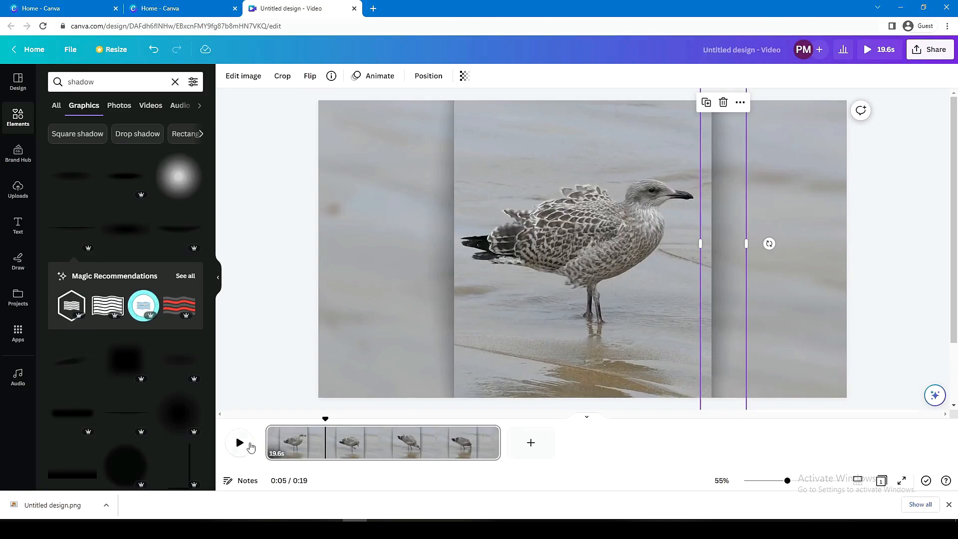
click(246, 444)
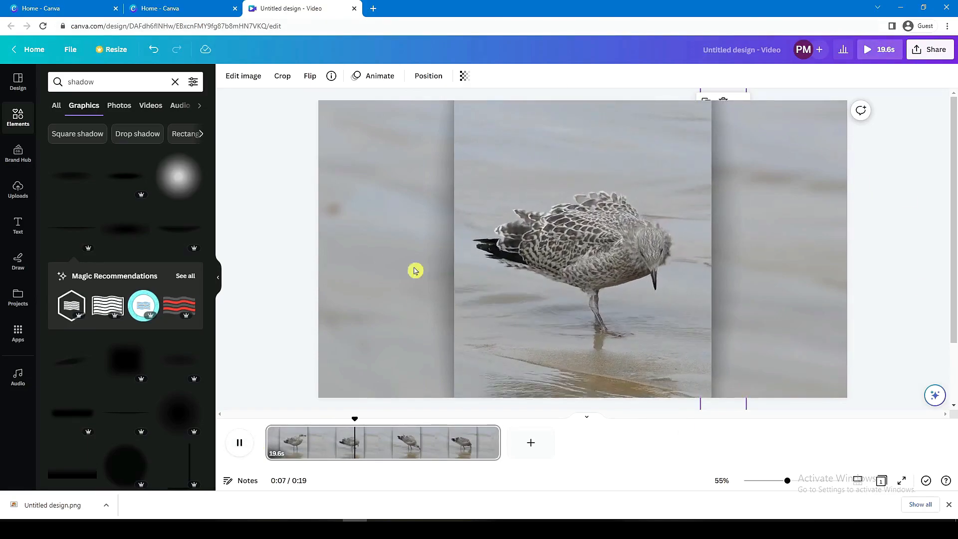
click(239, 446)
- Download the design as an MP4 video at 1080p (HD) quality
click(934, 51)
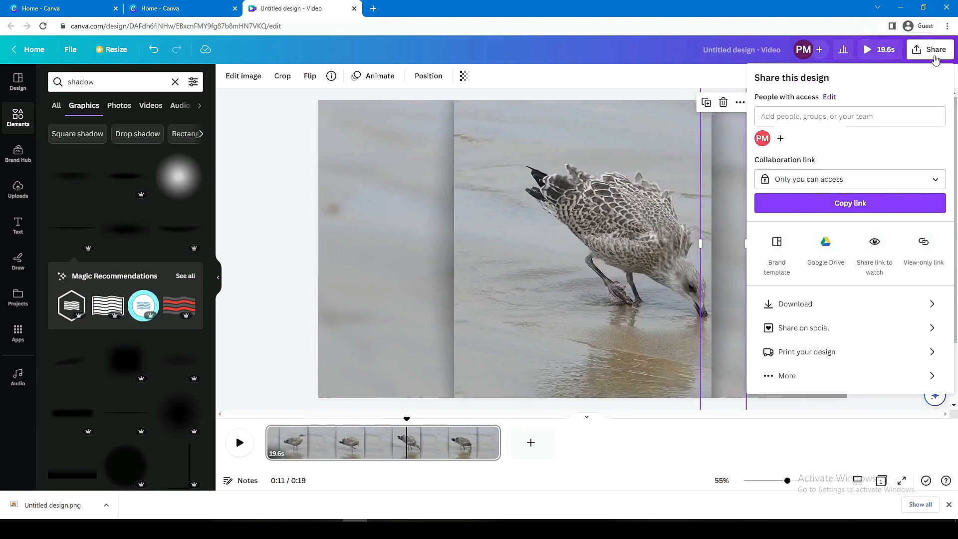
click(804, 304)
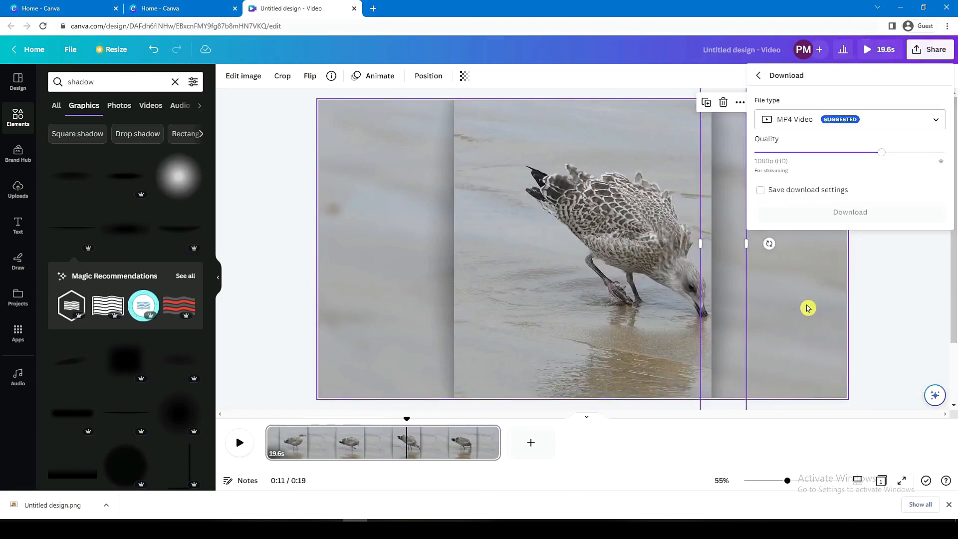
click(907, 123)
click(907, 122)
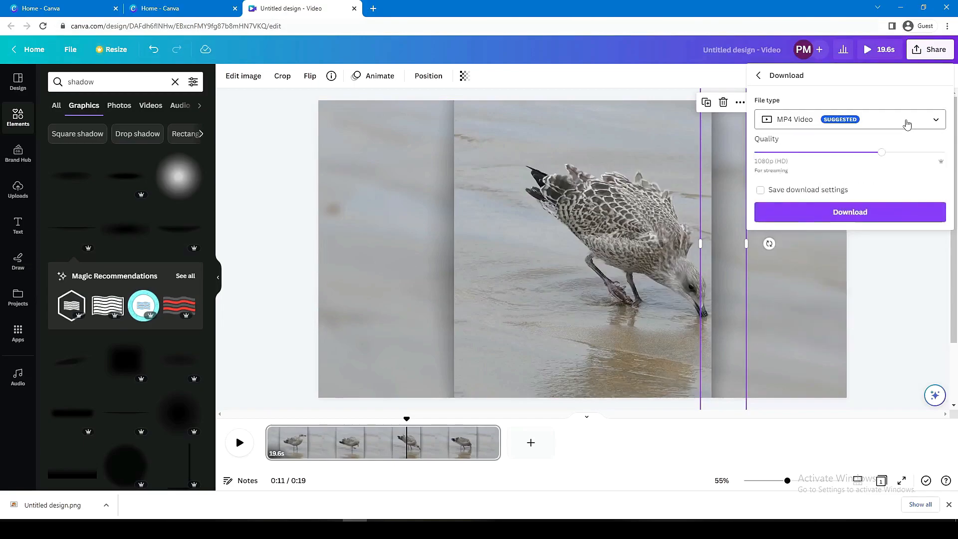
click(907, 122)
click(907, 122)
click(899, 218)
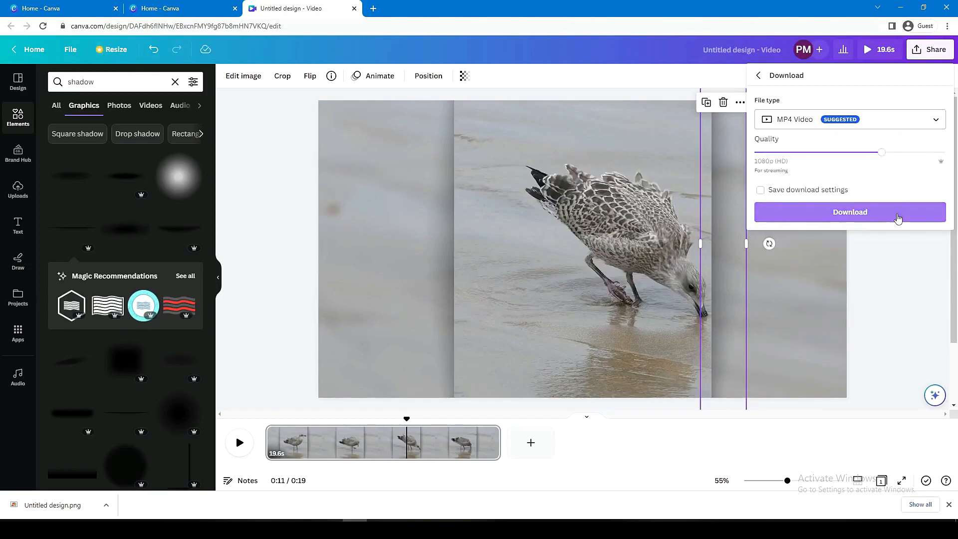